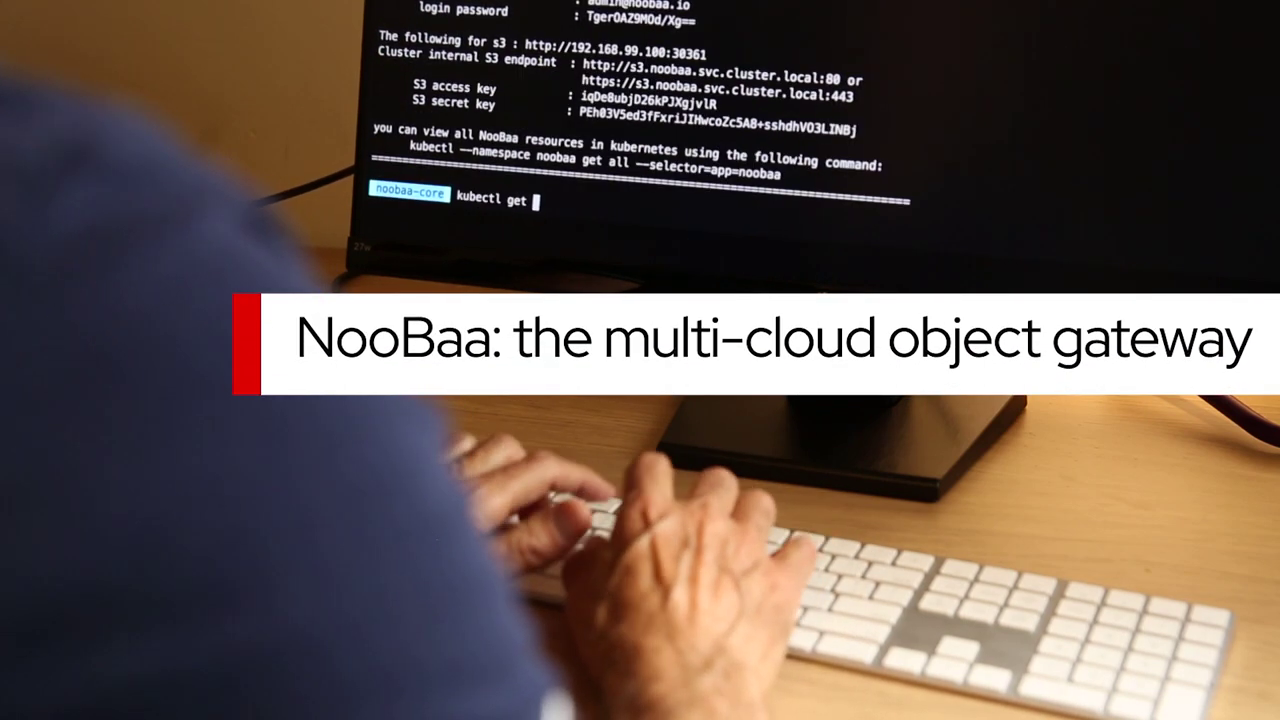
{"action": "type", "text": "all -n noobaa"}
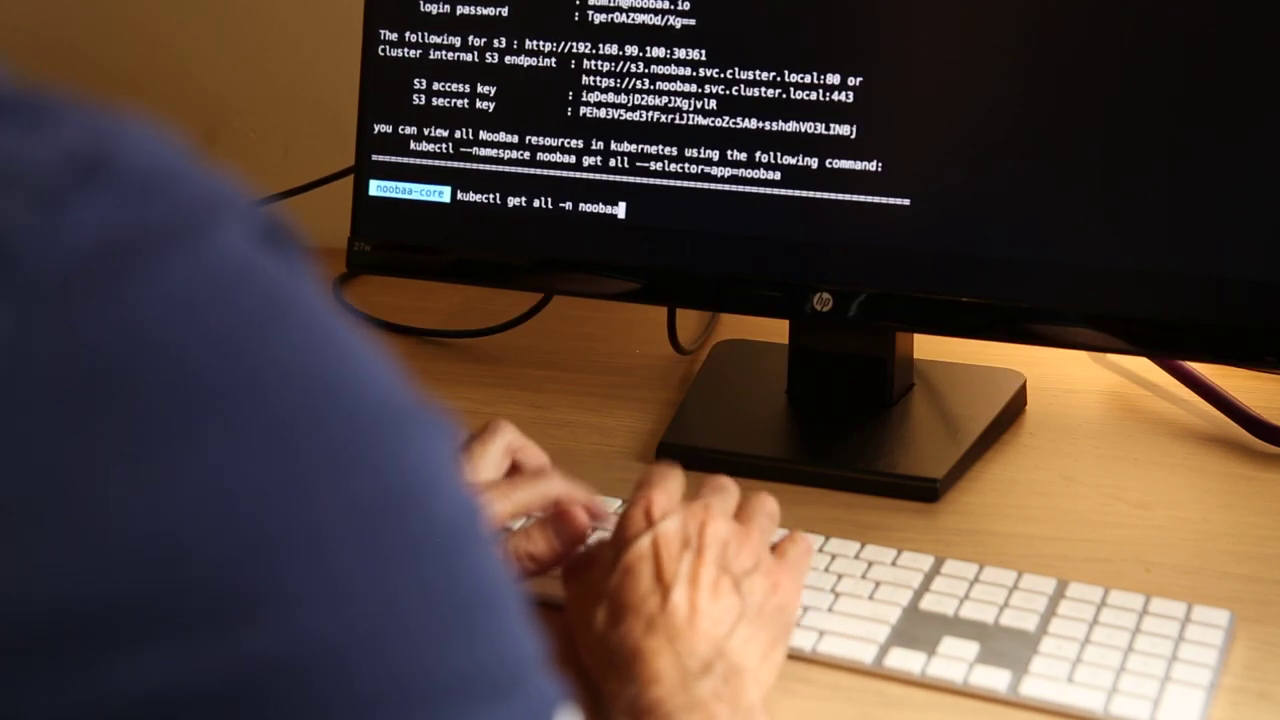
{"action": "key", "text": "Return"}
{"action": "key", "text": "Return"}
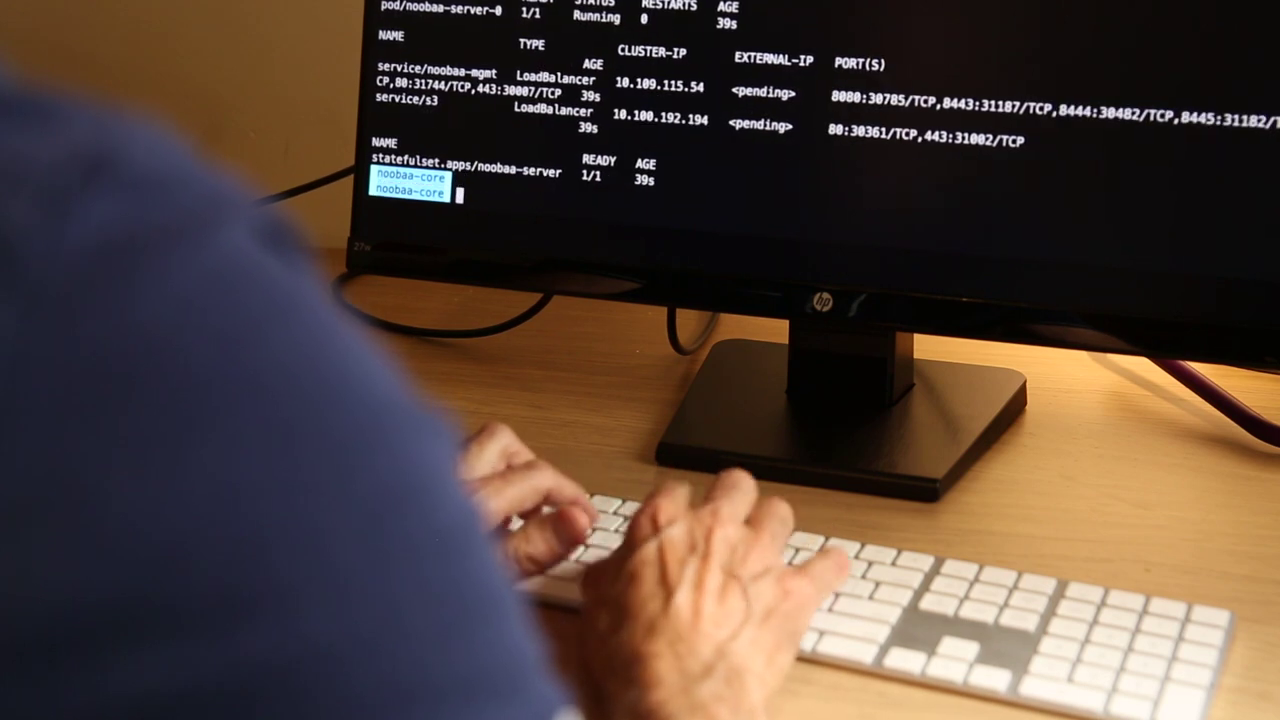